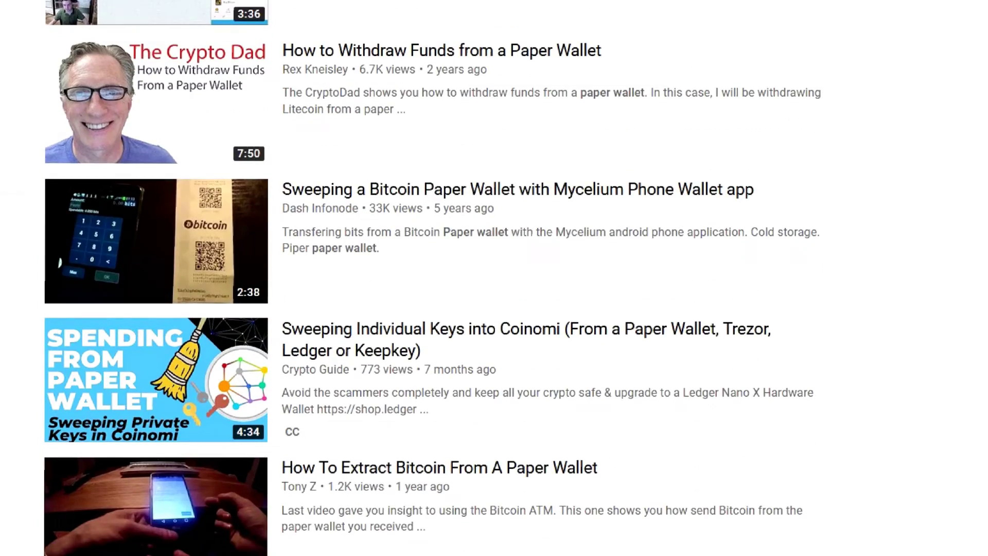
# - Scroll down through the page in Firefox
pyautogui.scroll(-5, 432, 278)
pyautogui.scroll(-5, 433, 278)
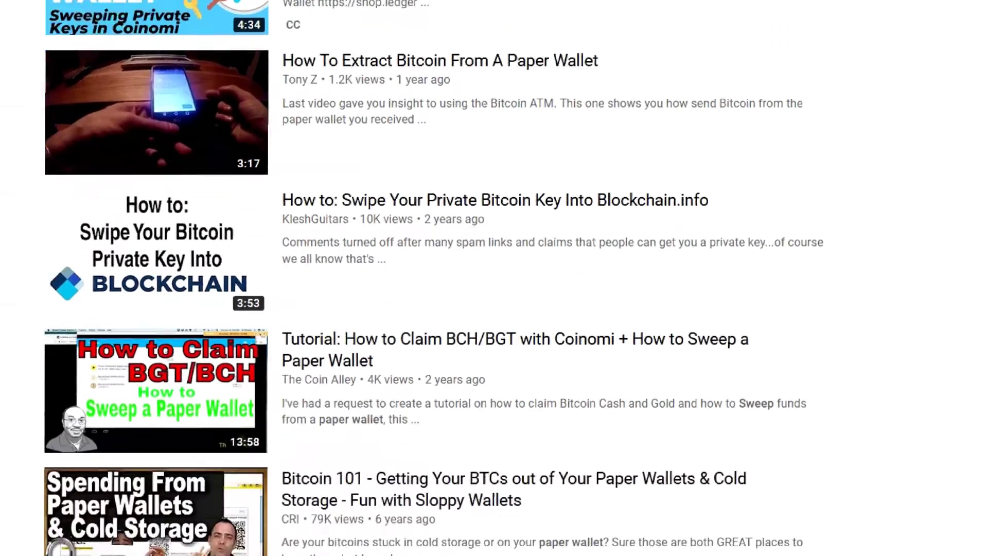
pyautogui.scroll(-5, 432, 277)
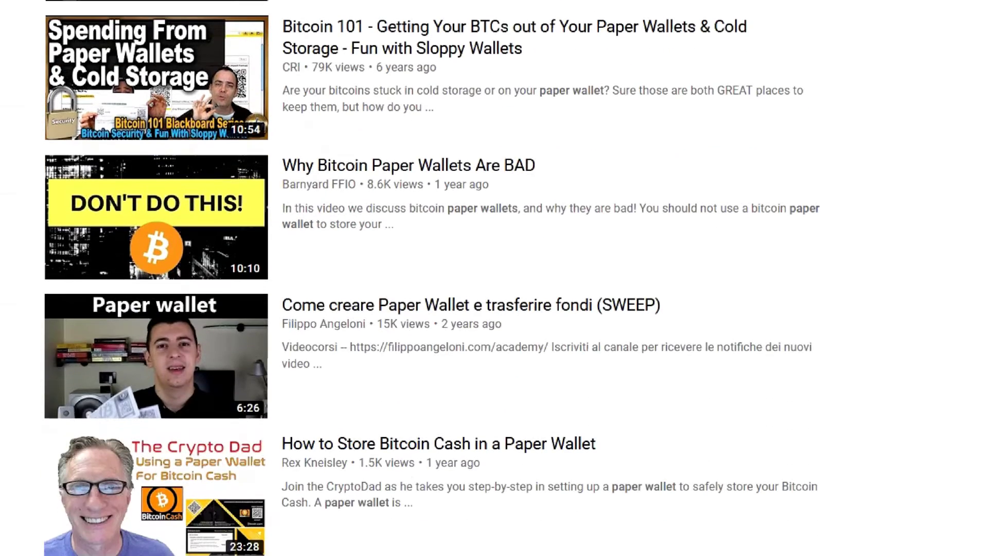
pyautogui.scroll(-5, 433, 278)
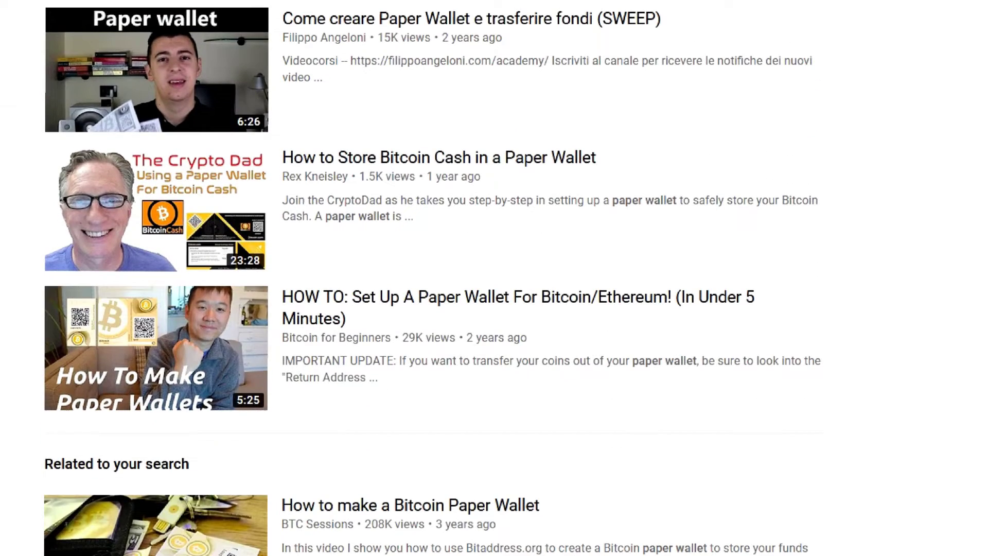
pyautogui.scroll(-5, 433, 278)
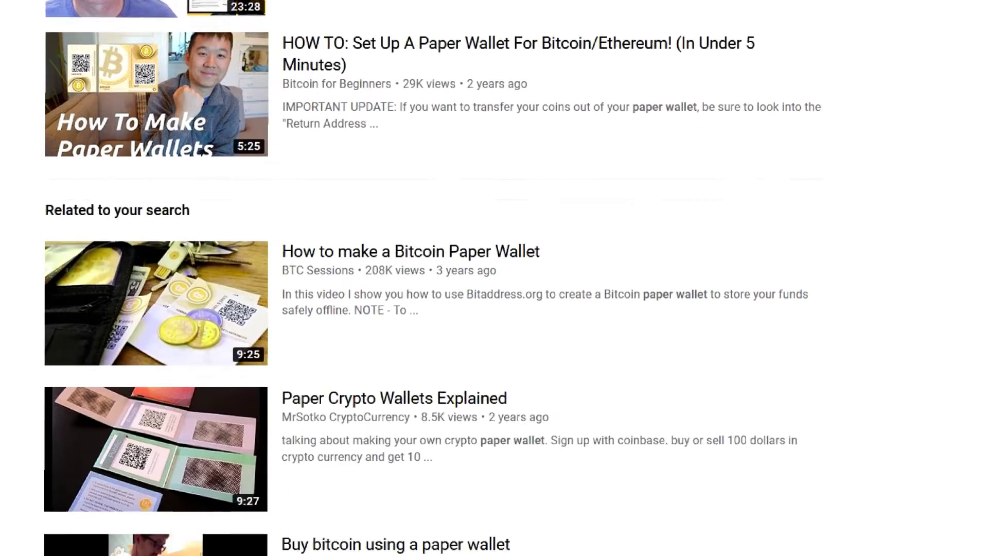
pyautogui.scroll(-6, 433, 278)
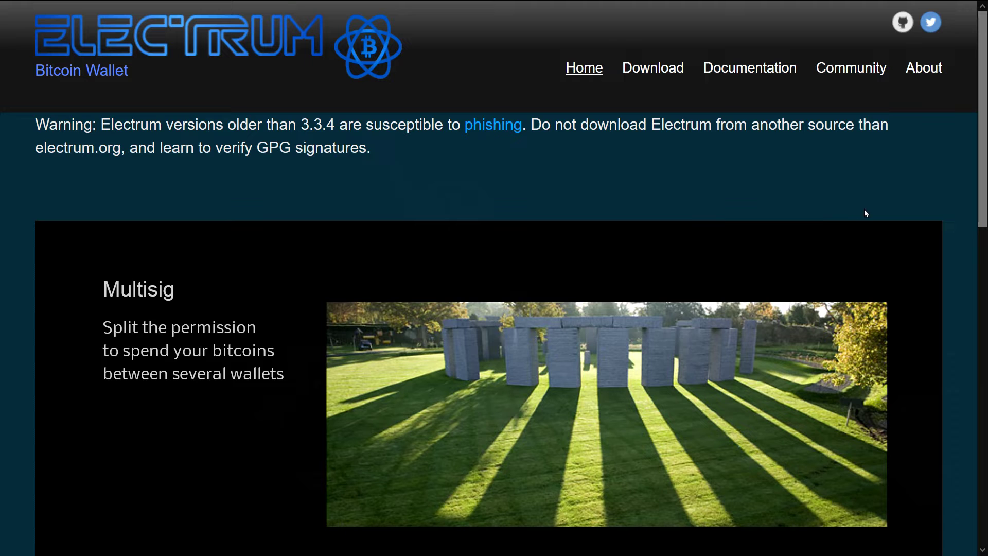
# - From the Download page, save the signature file for the Electrum 3.3.8 Windows Installer
pyautogui.click(662, 69)
pyautogui.scroll(-1, 622, 212)
pyautogui.scroll(-2, 621, 212)
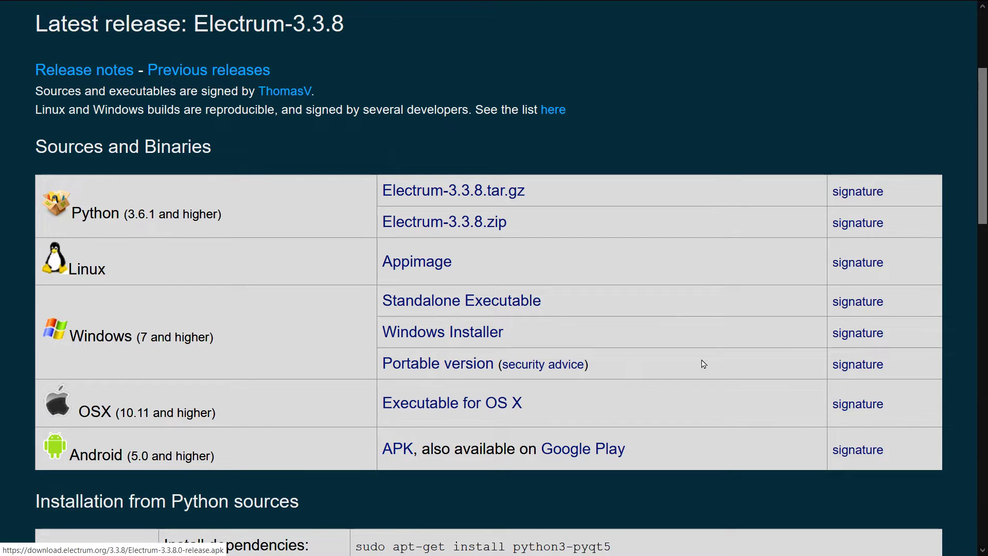
pyautogui.rightClick(856, 340)
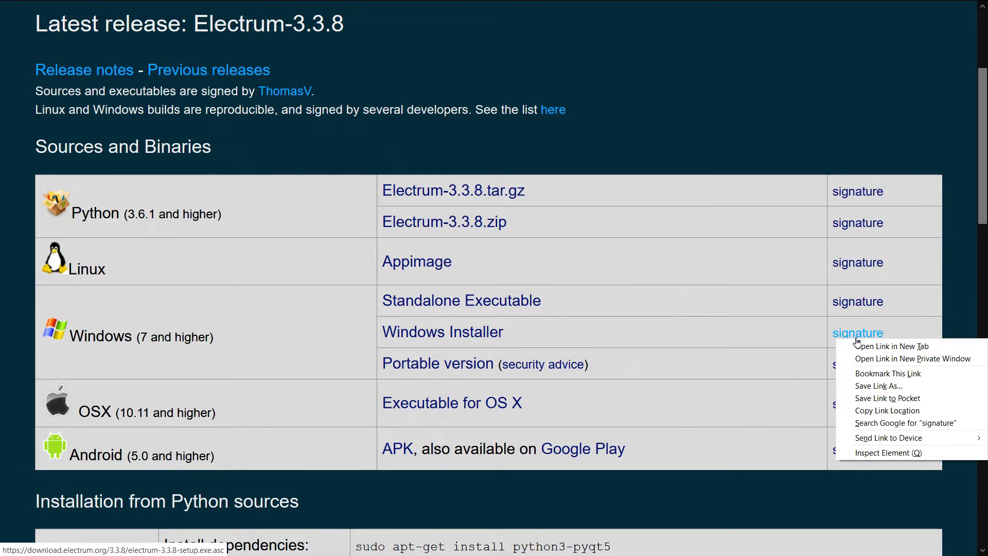
pyautogui.click(883, 387)
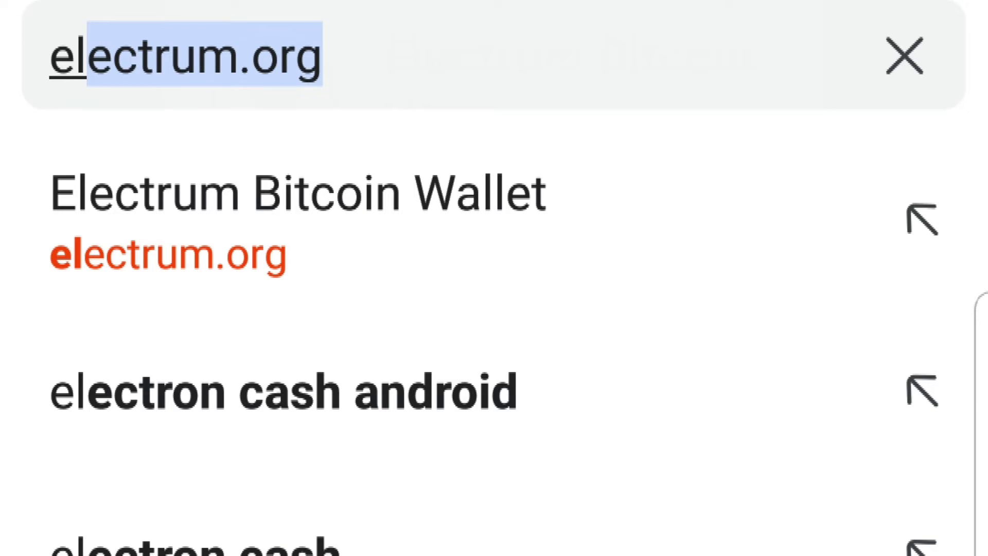
# - Load electrum.org in Brave and go to the Electrum-3.3.8 download table
pyautogui.press('Return')
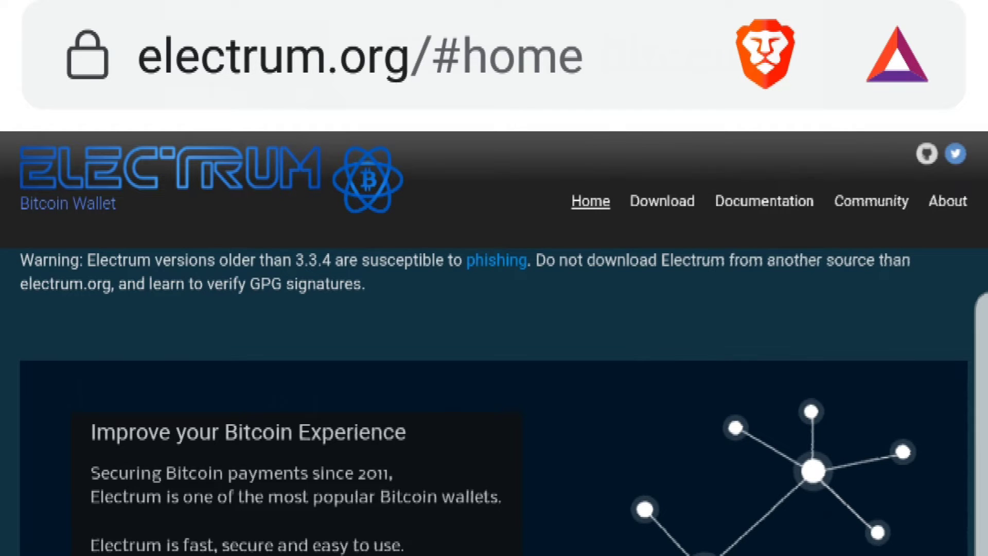
pyautogui.click(662, 200)
pyautogui.scroll(-5, 494, 277)
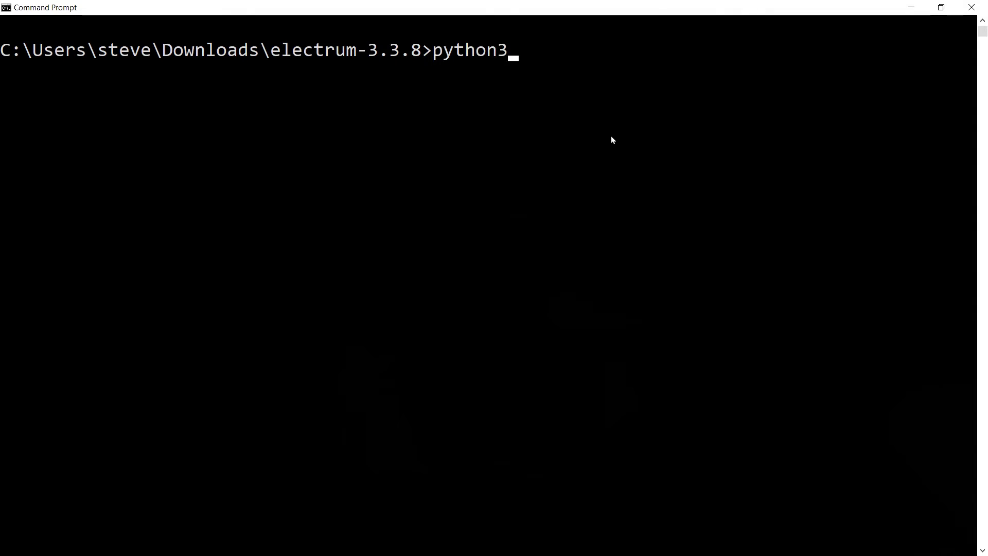
# - Launch Electrum 3.3.8 from the source folder with 'python3 run_electrum'
pyautogui.write('ru')
pyautogui.write('n_electrum')
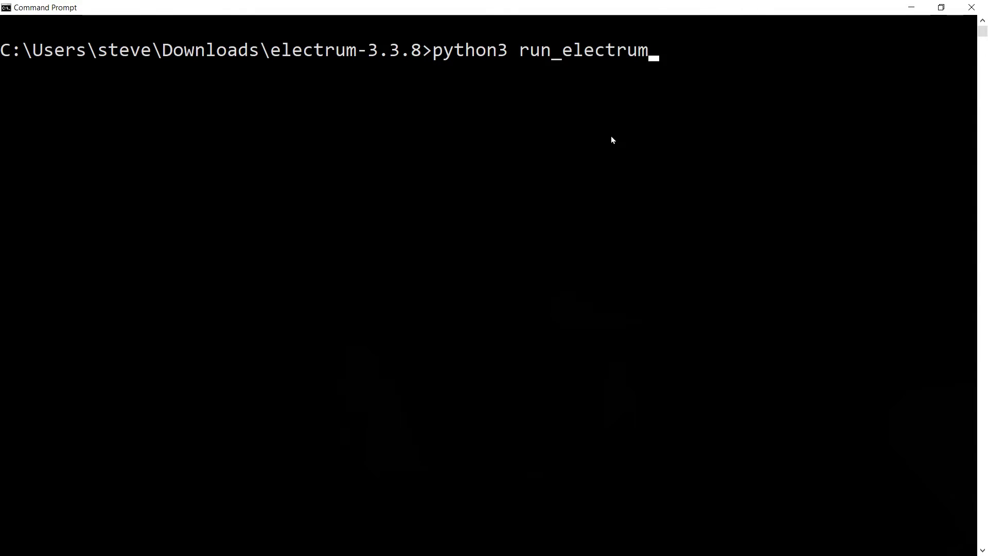
pyautogui.press('Return')
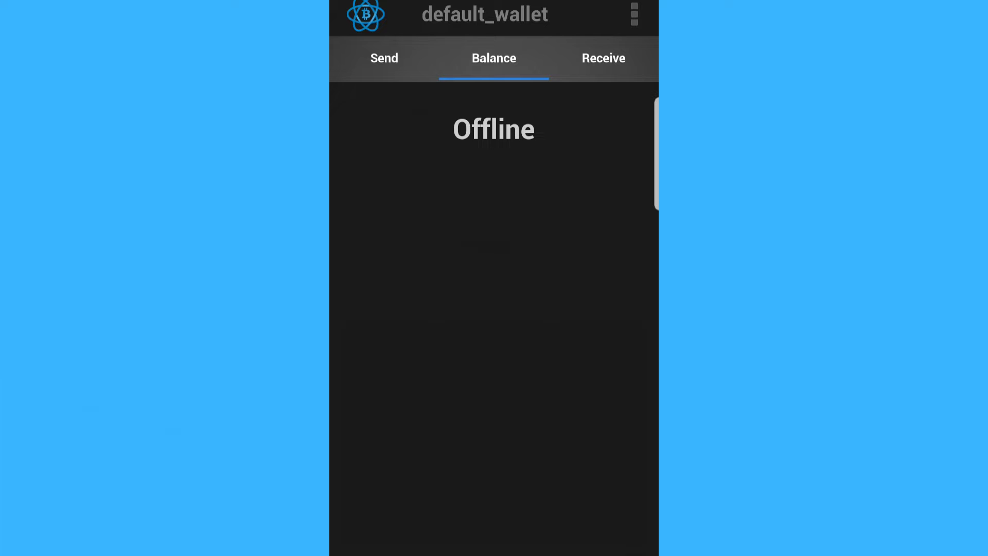
# - Go via the Send tab to the Receive tab to display the receiving address and QR code
pyautogui.click(384, 57)
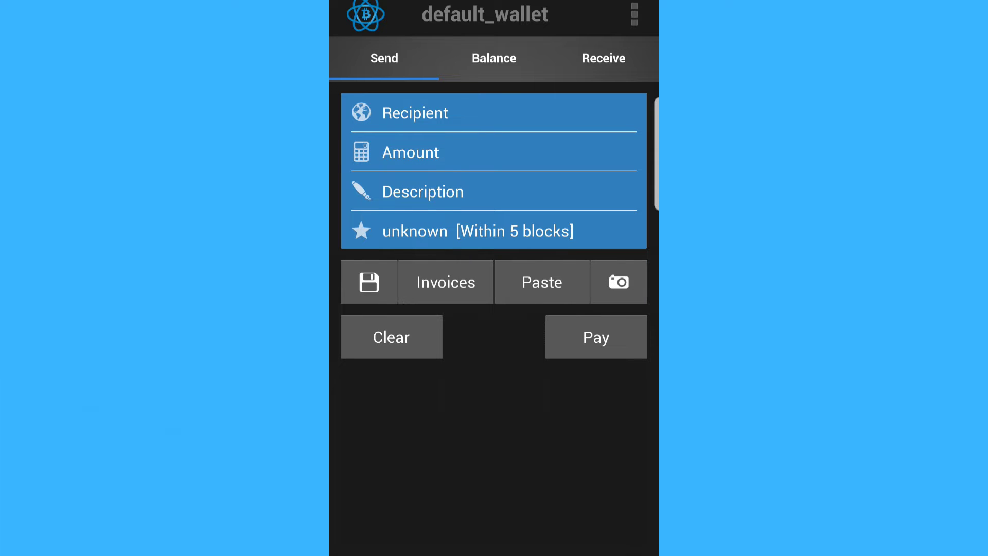
pyautogui.click(604, 58)
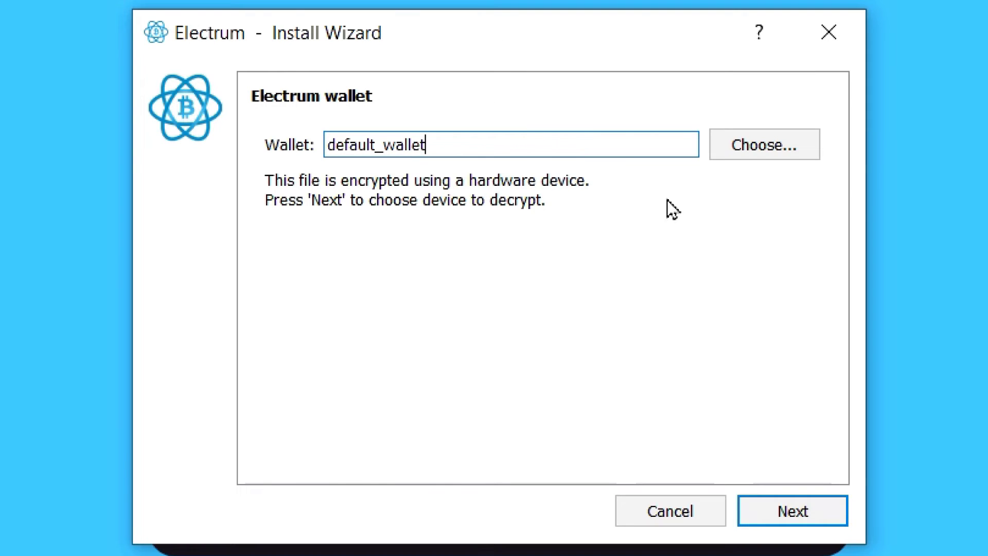
# - Name the new wallet 'paper_wallet' and choose to import Bitcoin addresses or private keys
pyautogui.doubleClick(502, 145)
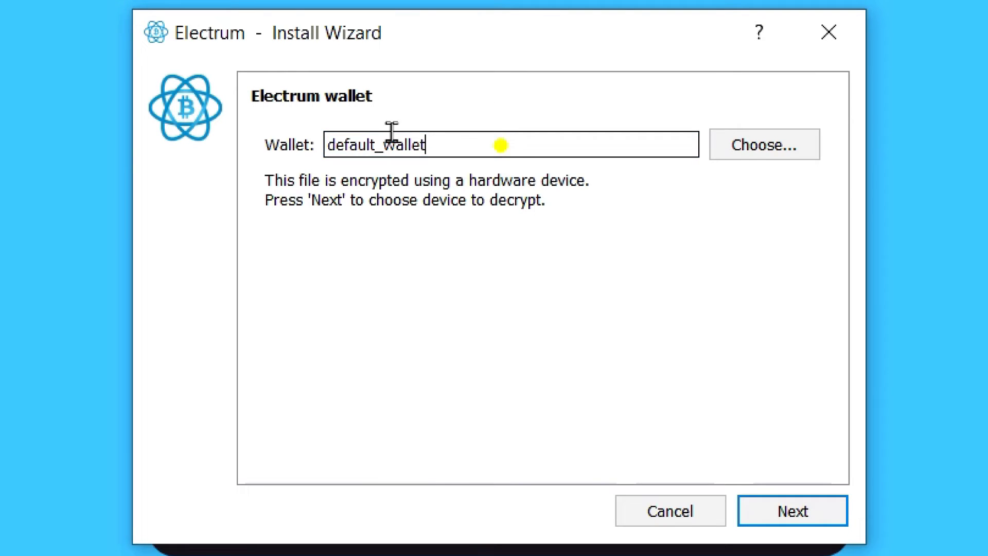
pyautogui.write('pa')
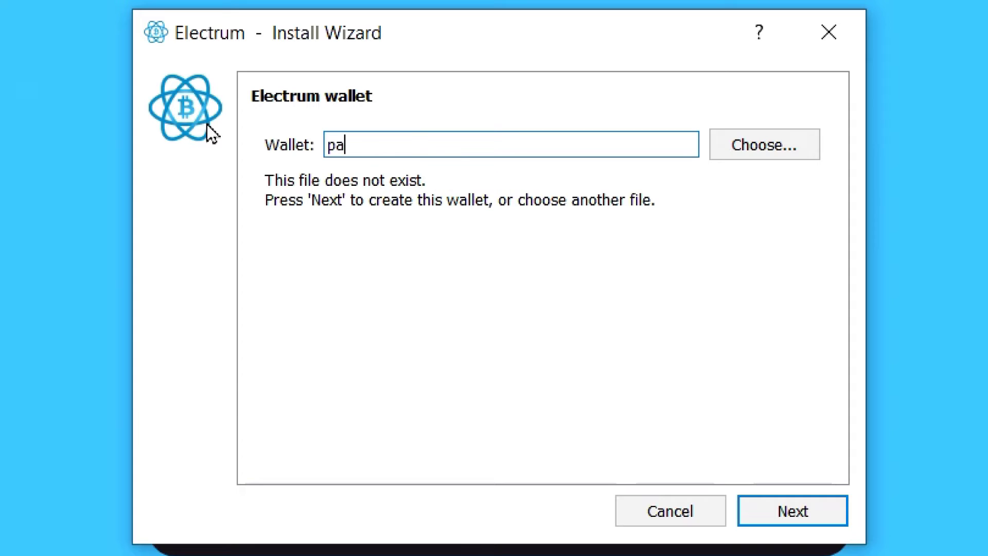
pyautogui.write('per_wallet')
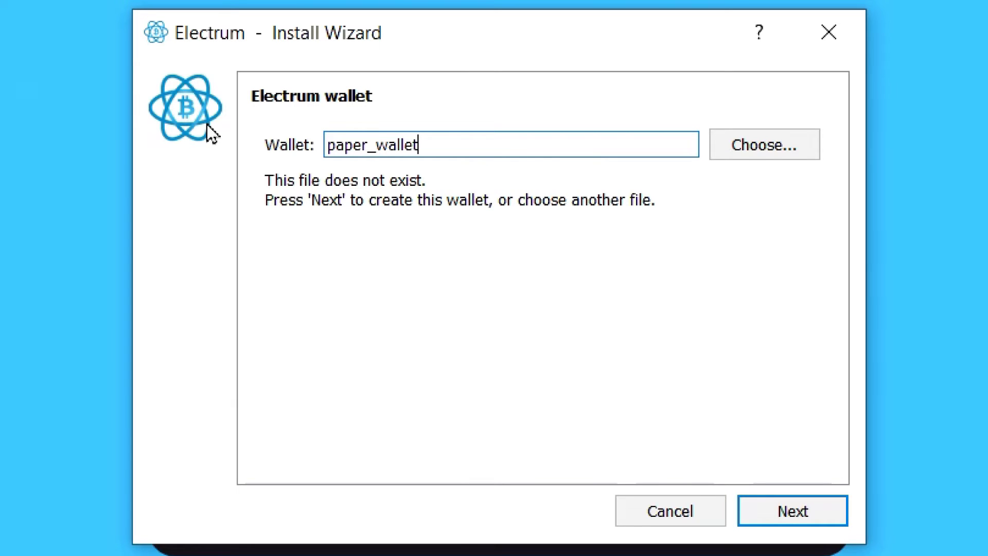
pyautogui.click(806, 518)
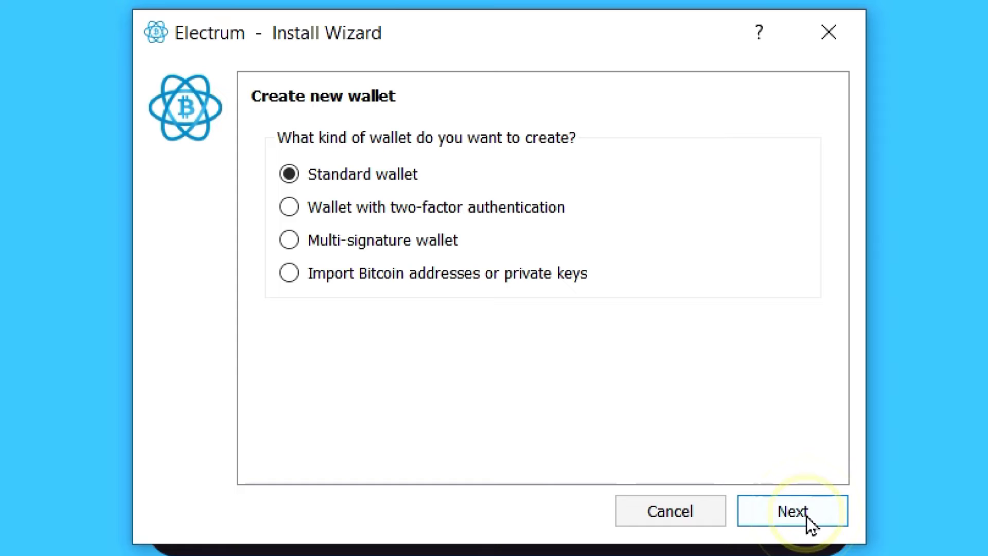
pyautogui.click(539, 277)
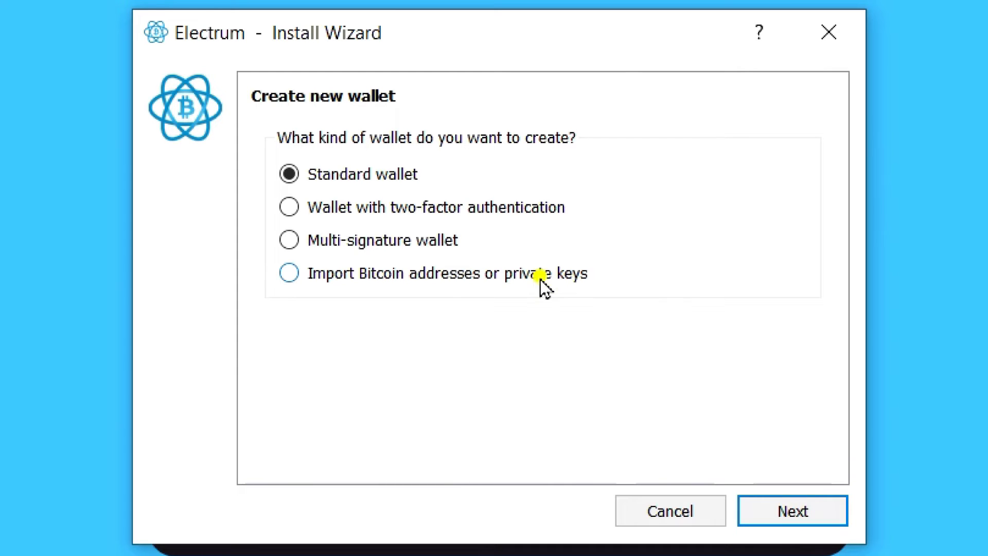
pyautogui.click(774, 511)
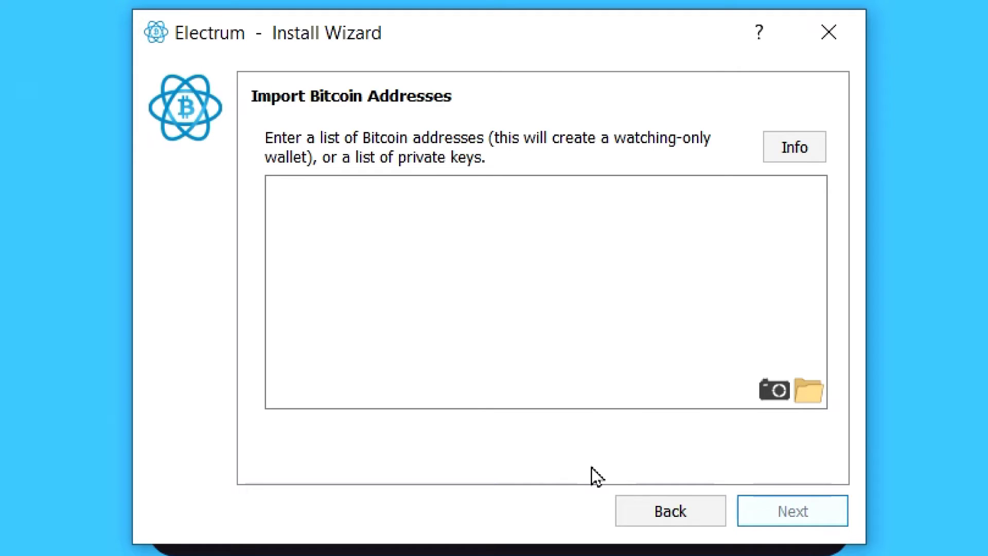
# - Scan the paper wallet's QR code into the import field and delete the 'bitcoin:' prefix
pyautogui.click(775, 392)
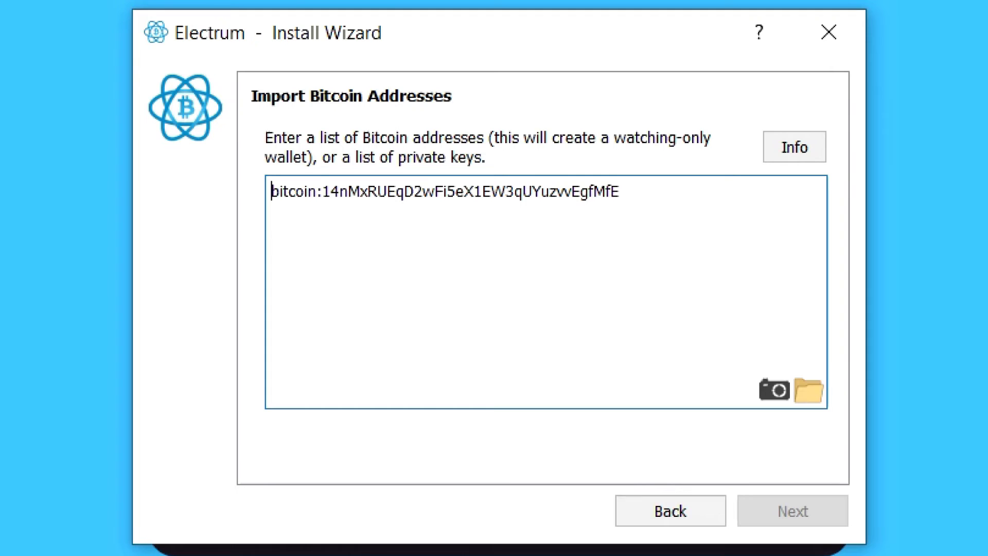
pyautogui.moveTo(322, 192); pyautogui.dragTo(271, 192)
pyautogui.press('BackSpace')
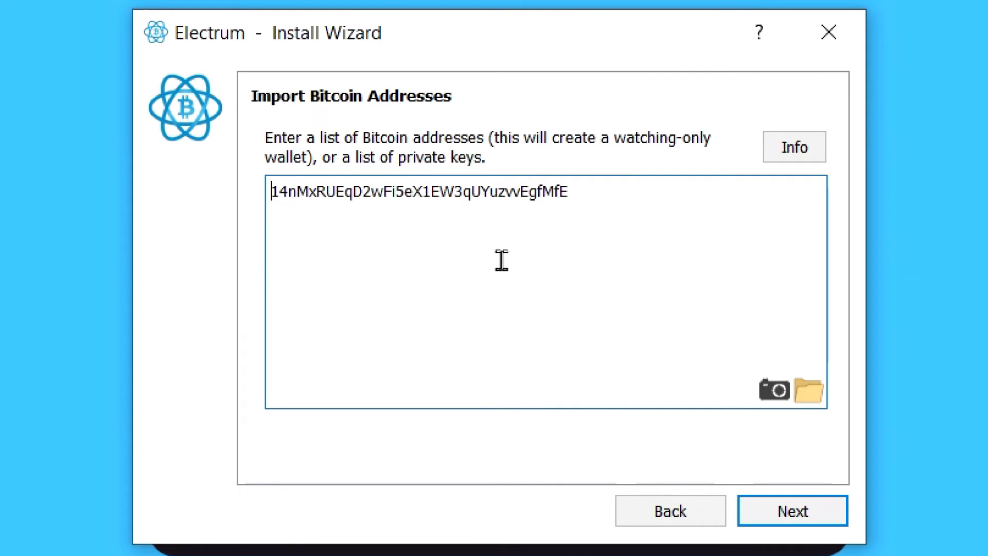
pyautogui.click(602, 195)
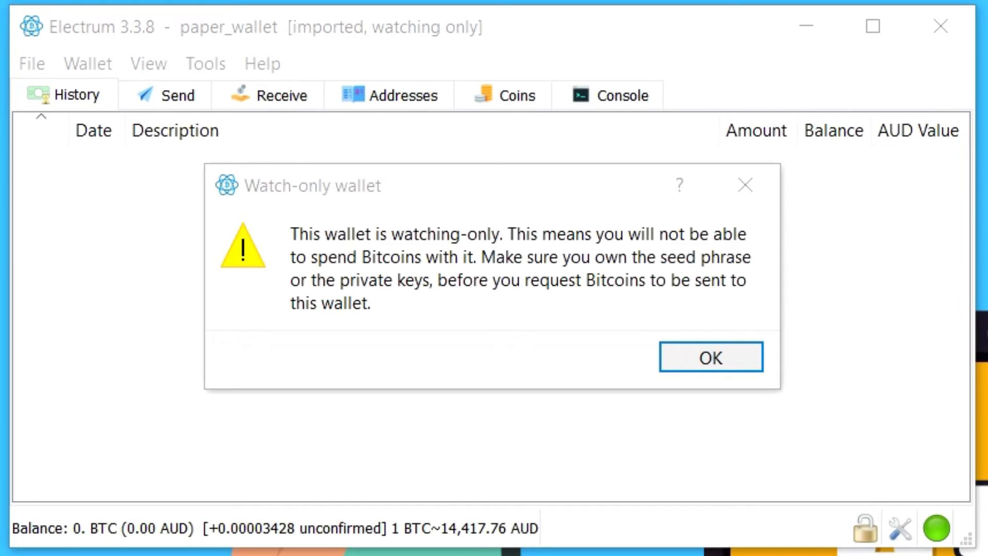
# - Acknowledge the watch-only wallet warning to open paper_wallet's history
pyautogui.click(737, 355)
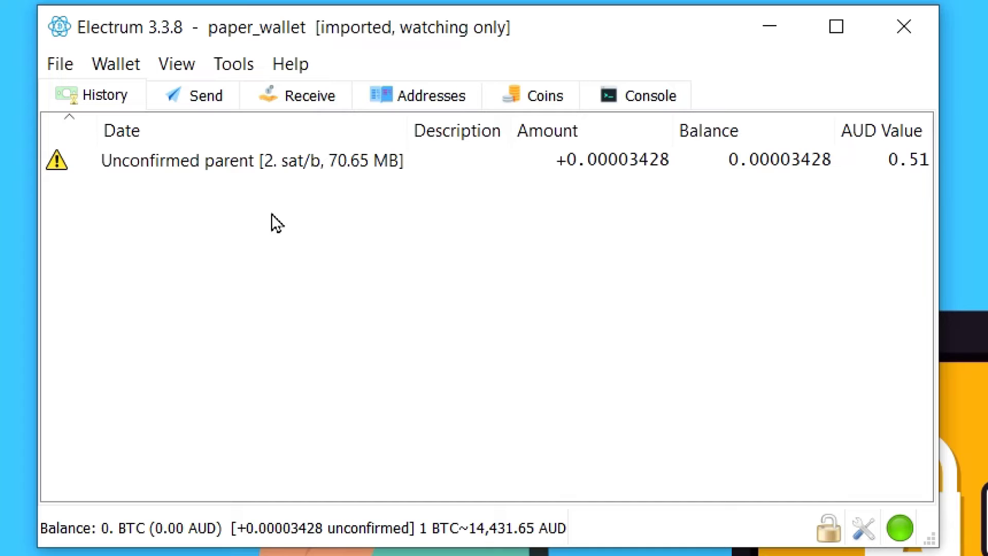
# - Pay the scanned bc1 address the maximum 0.00003239 BTC at a 1 sat/byte fee
pyautogui.click(196, 101)
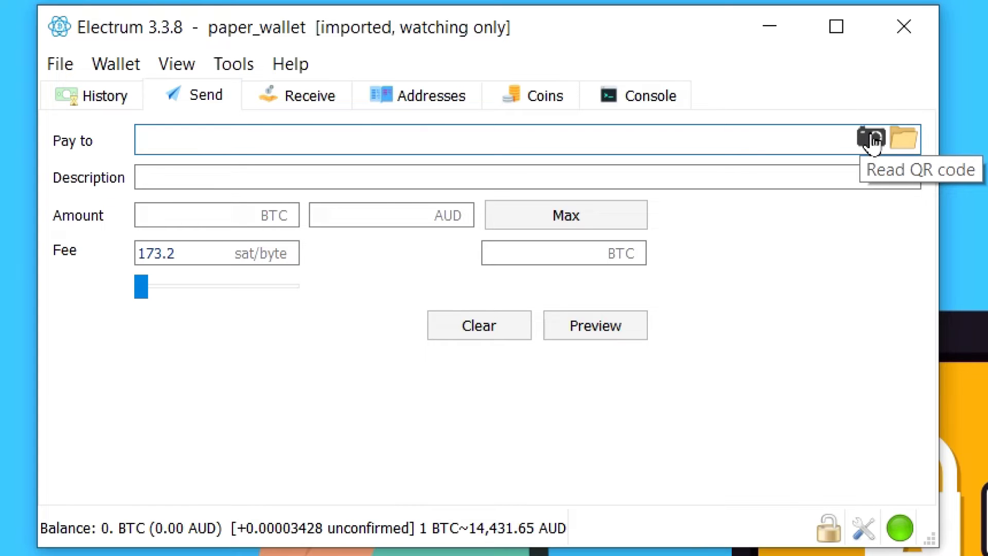
pyautogui.click(871, 138)
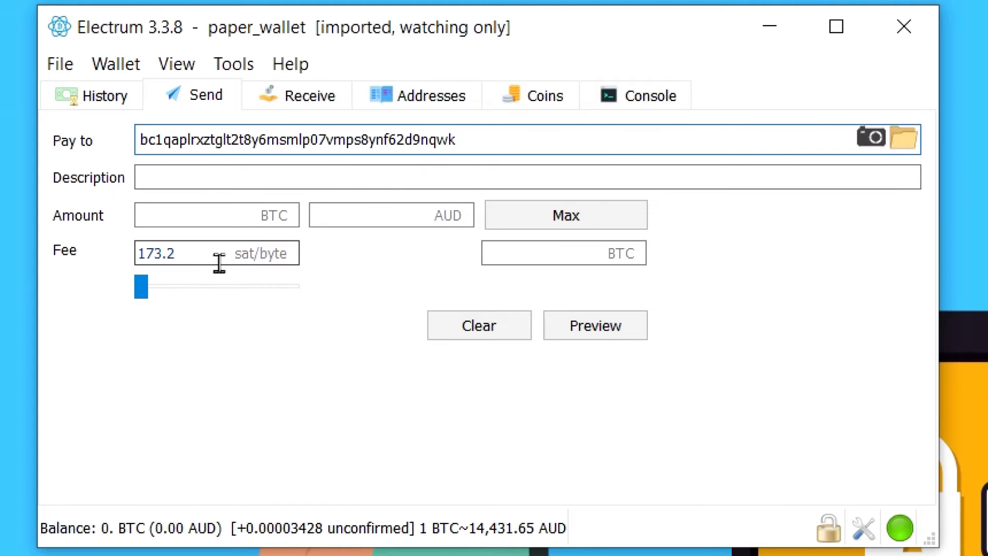
pyautogui.click(143, 289)
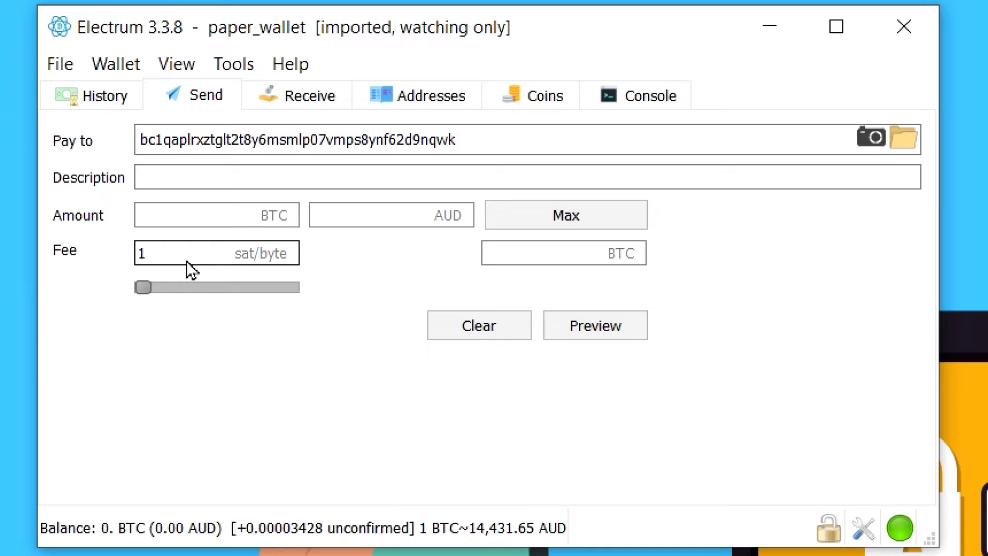
pyautogui.click(547, 213)
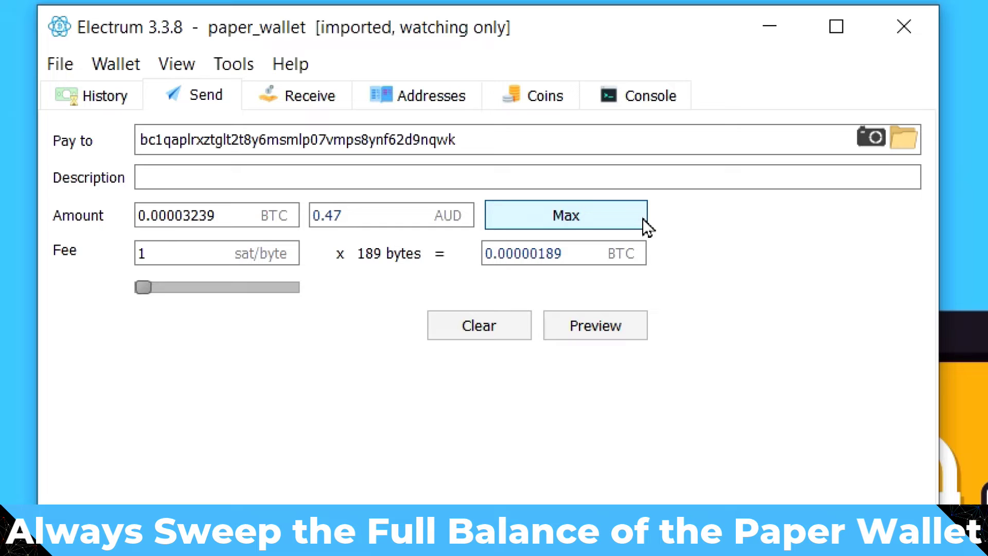
# - Preview the unsigned 189-byte transaction and show it as a QR code
pyautogui.click(590, 324)
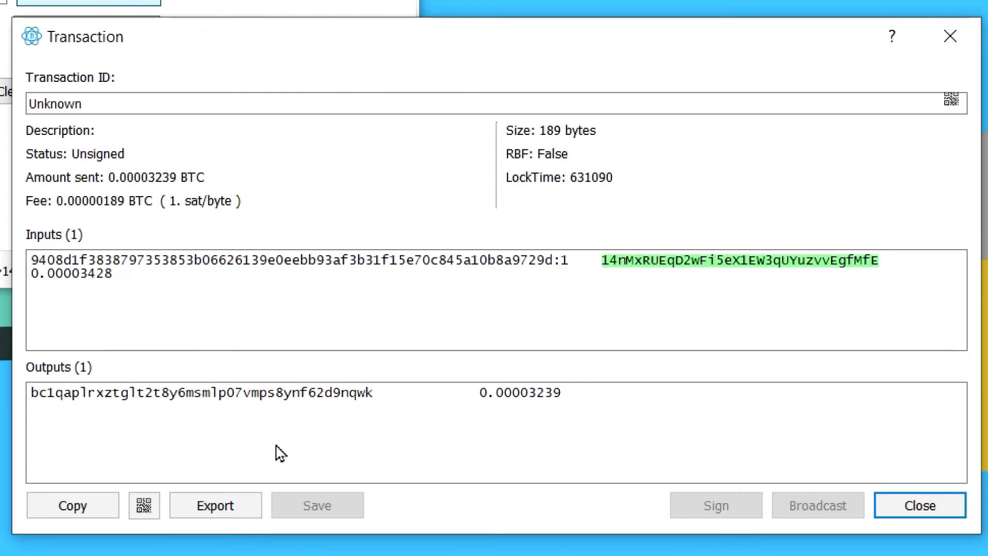
pyautogui.click(144, 507)
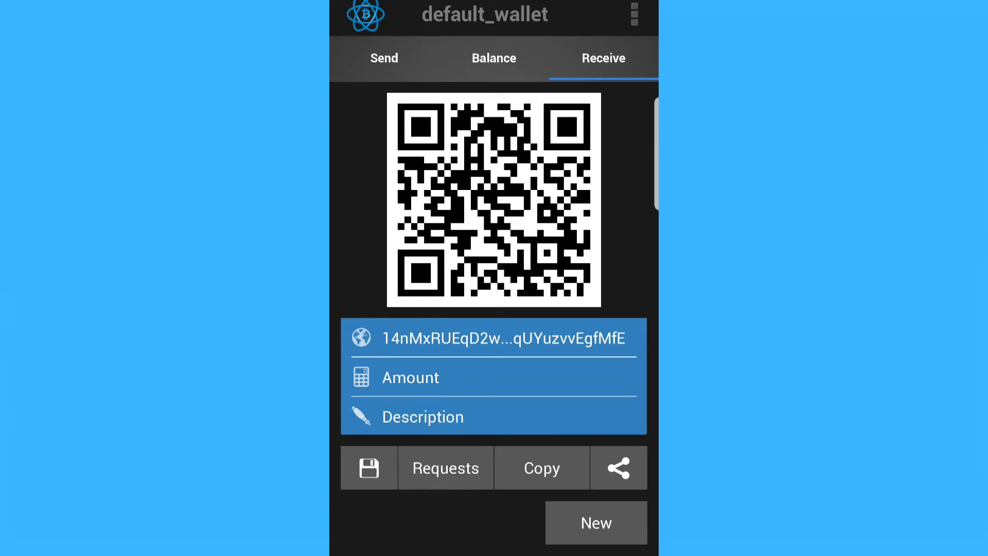
# - Scan the PC's QR code on the phone's Send tab to load the unsigned 0.03239 mBTC transaction
pyautogui.click(384, 58)
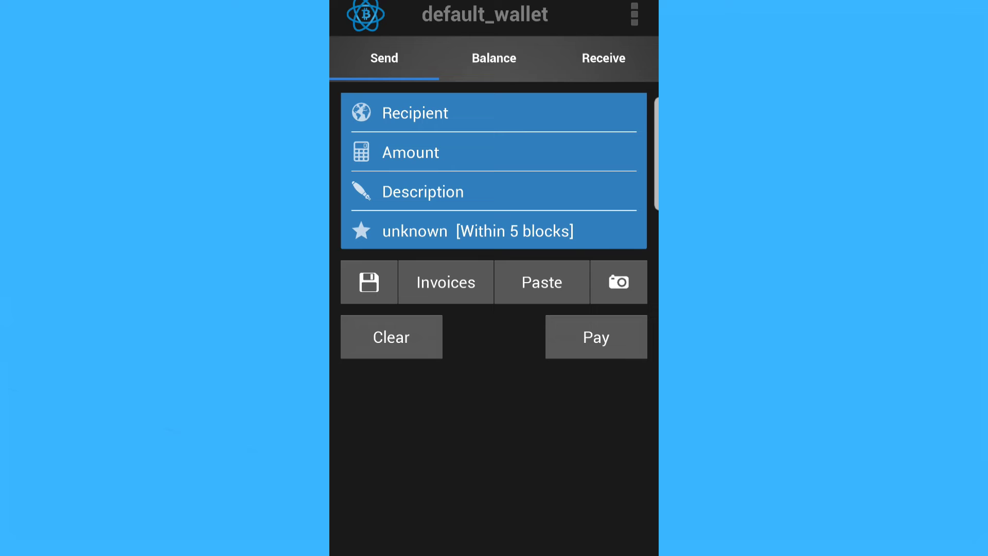
pyautogui.click(618, 282)
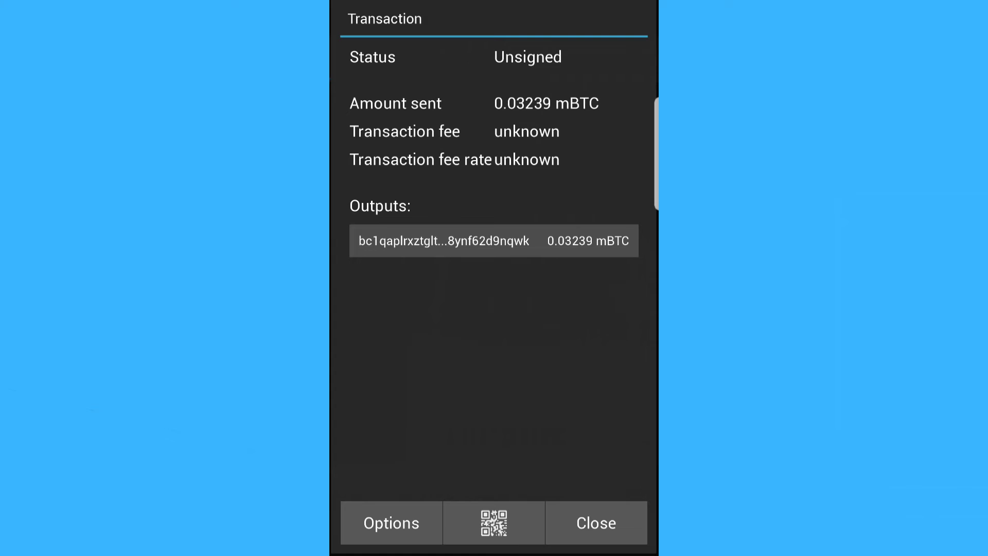
# - Sign the 0.03239 mBTC transaction on the phone via Options > Sign, entering the wallet PIN
pyautogui.click(391, 522)
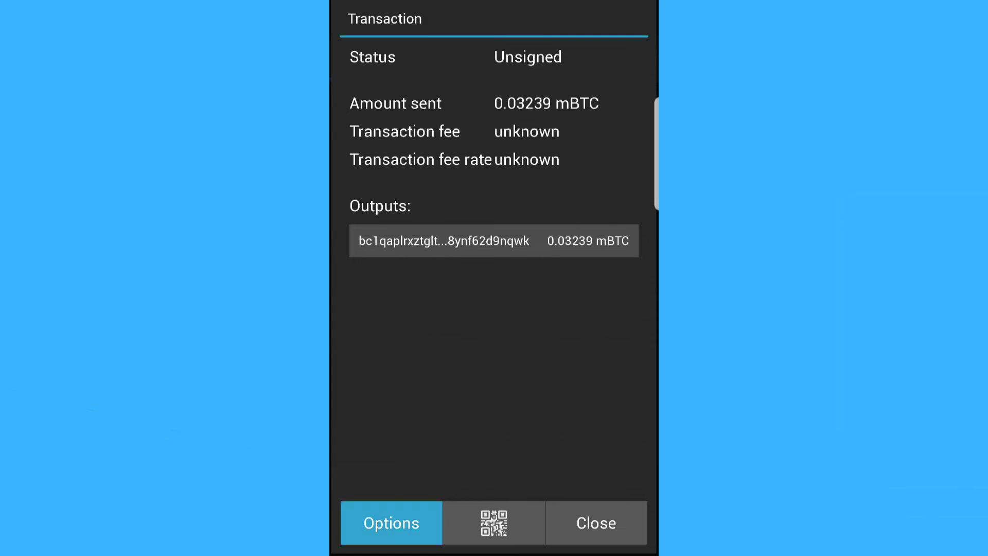
pyautogui.click(392, 435)
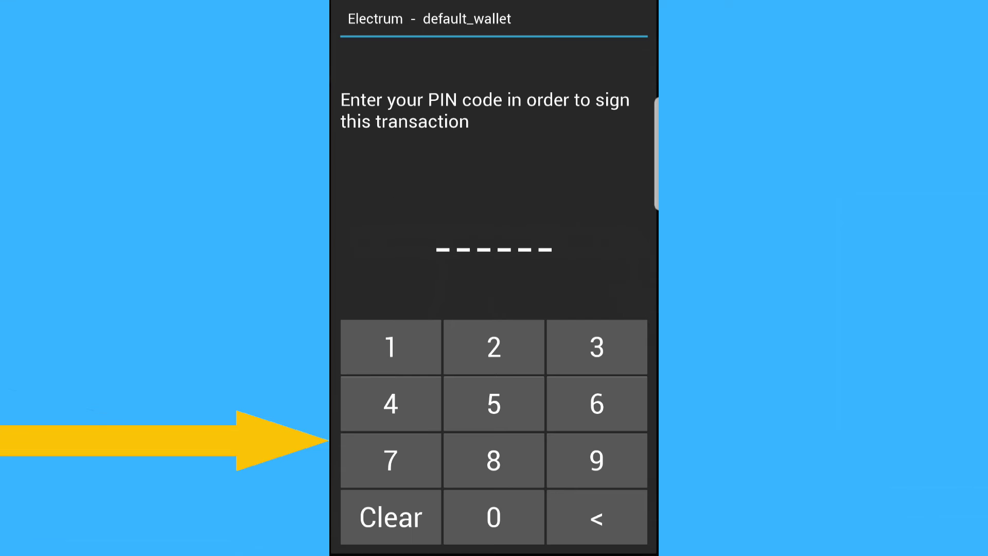
pyautogui.click(391, 347)
pyautogui.click(493, 347)
pyautogui.click(597, 347)
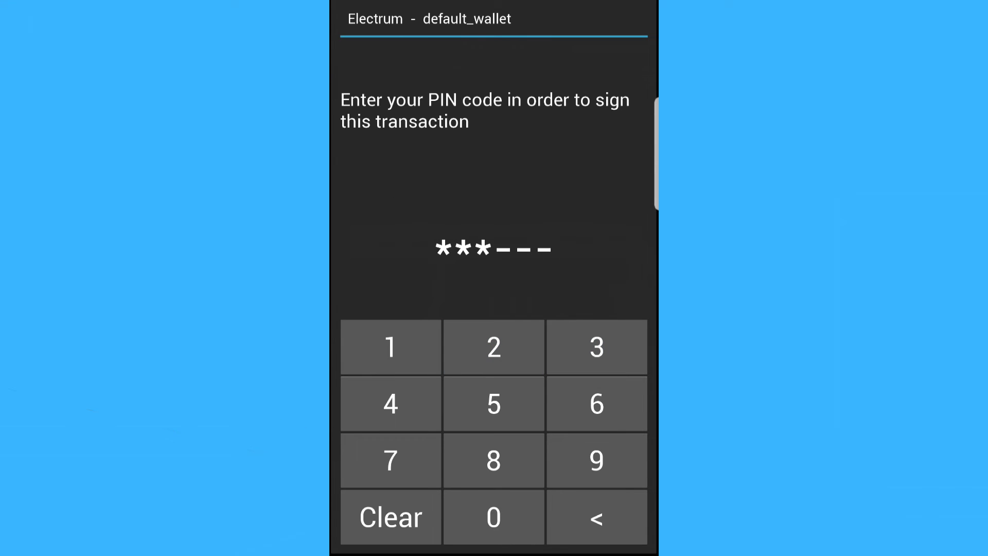
pyautogui.click(390, 404)
pyautogui.click(493, 404)
pyautogui.click(596, 403)
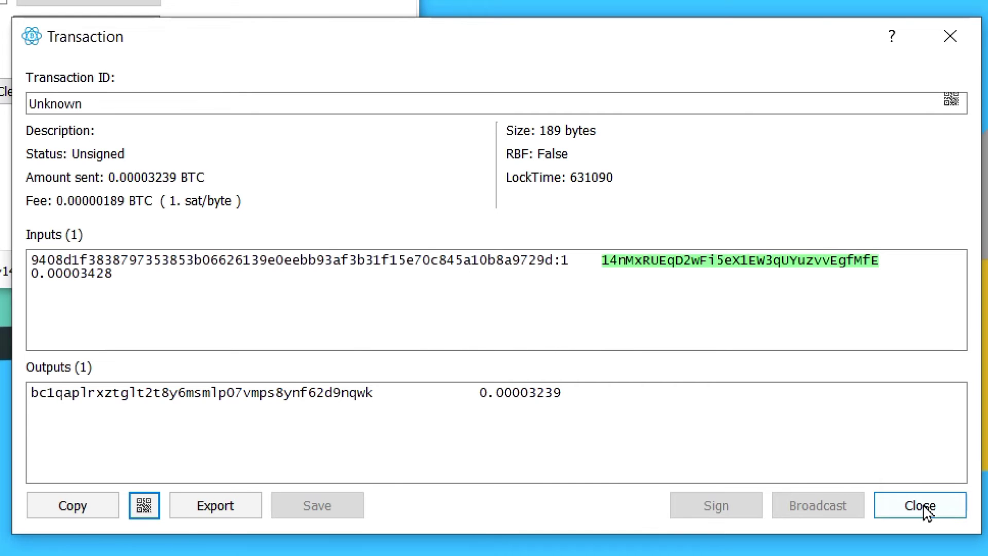
# - Load the phone-signed transaction from its QR code and broadcast it to the network
pyautogui.click(920, 506)
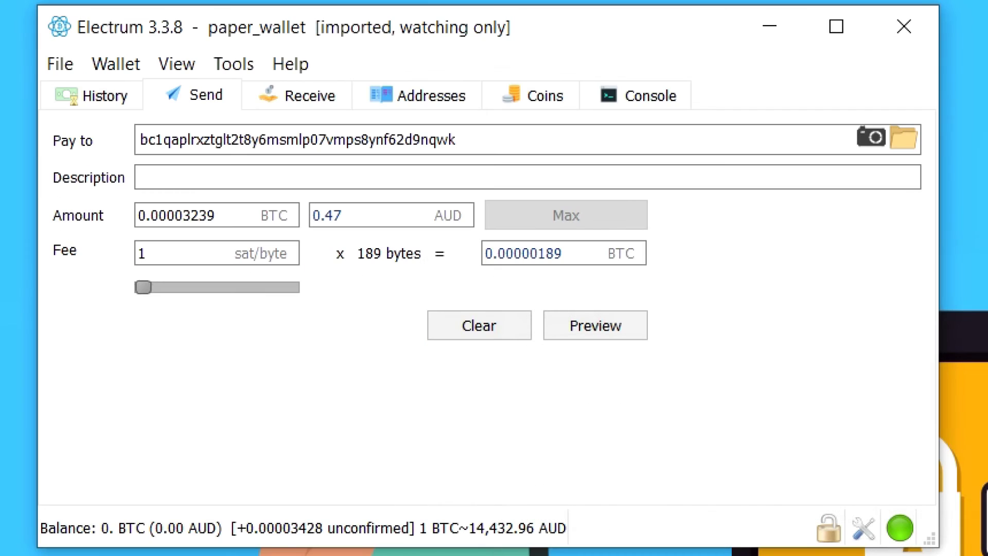
pyautogui.click(241, 66)
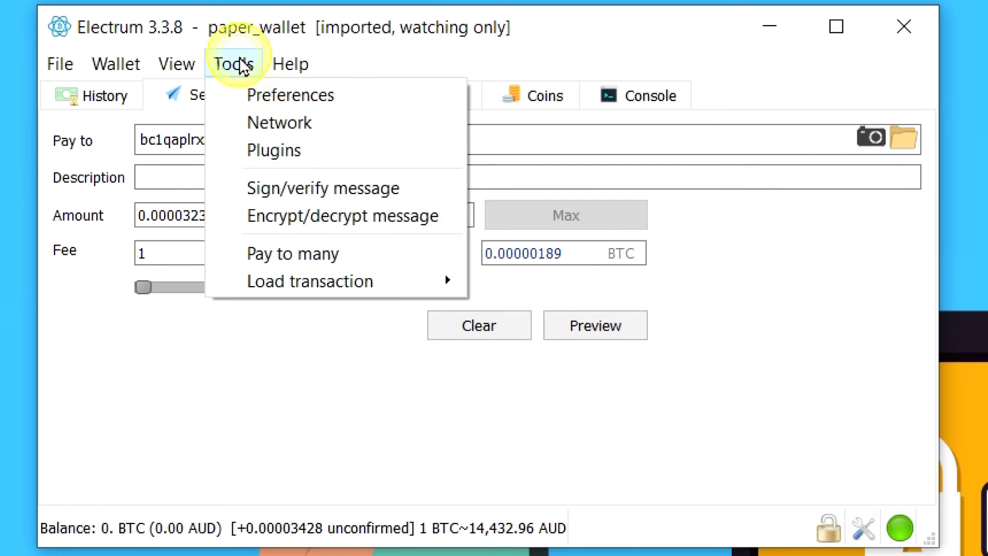
pyautogui.moveTo(359, 283)
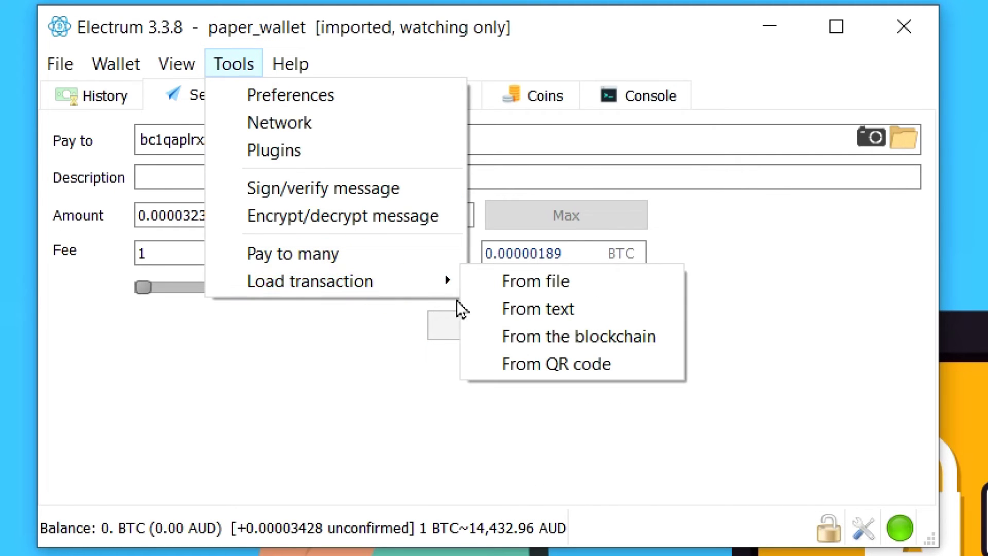
pyautogui.click(552, 361)
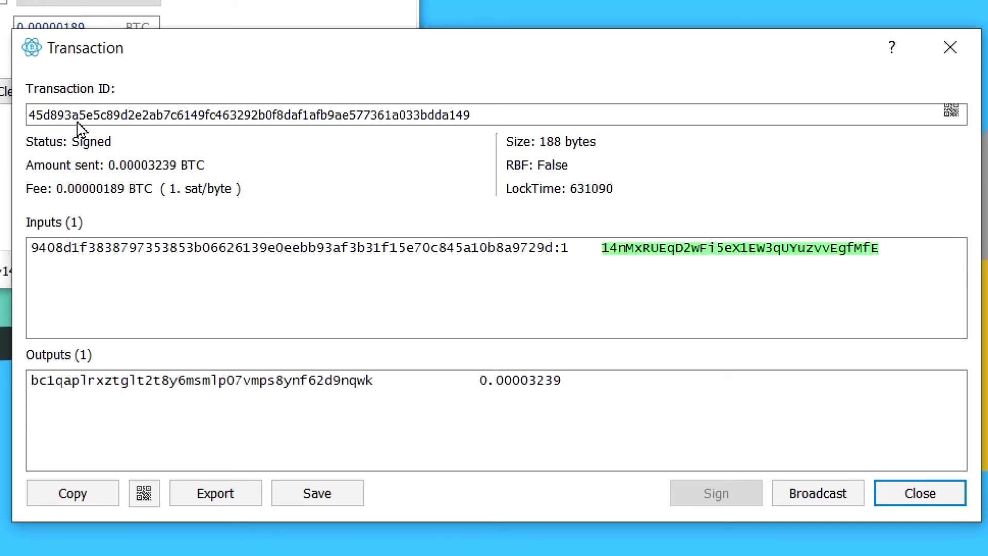
pyautogui.moveTo(353, 59); pyautogui.dragTo(343, 56)
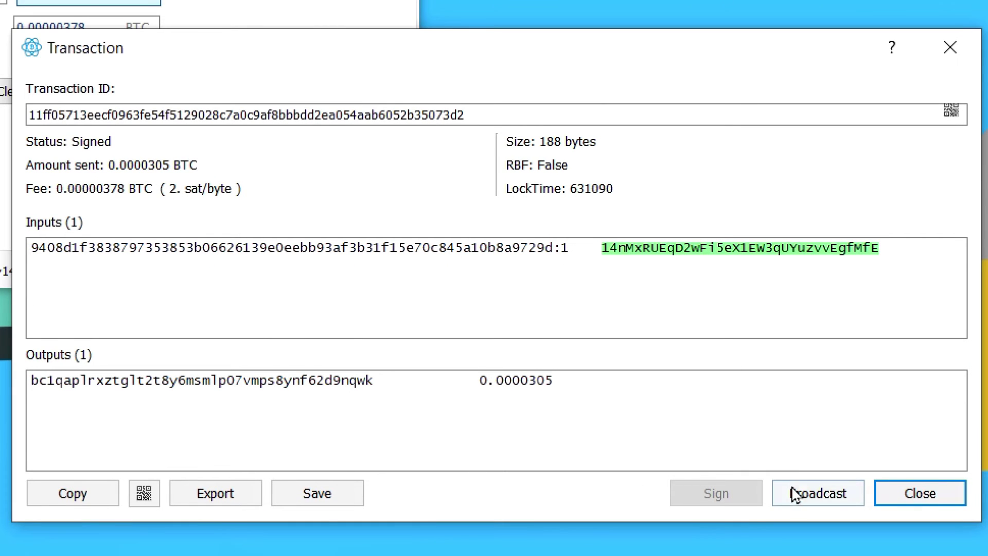
pyautogui.click(797, 496)
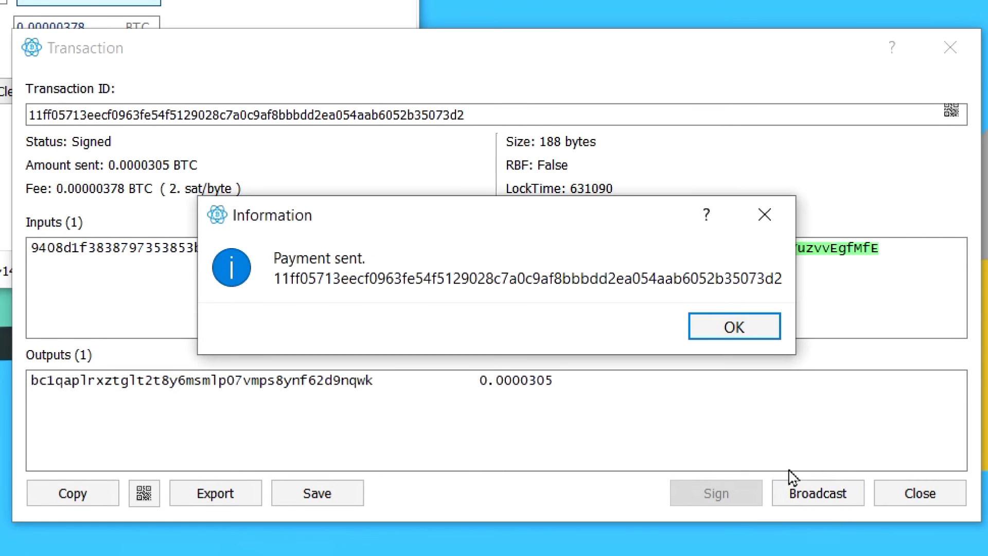
pyautogui.click(756, 332)
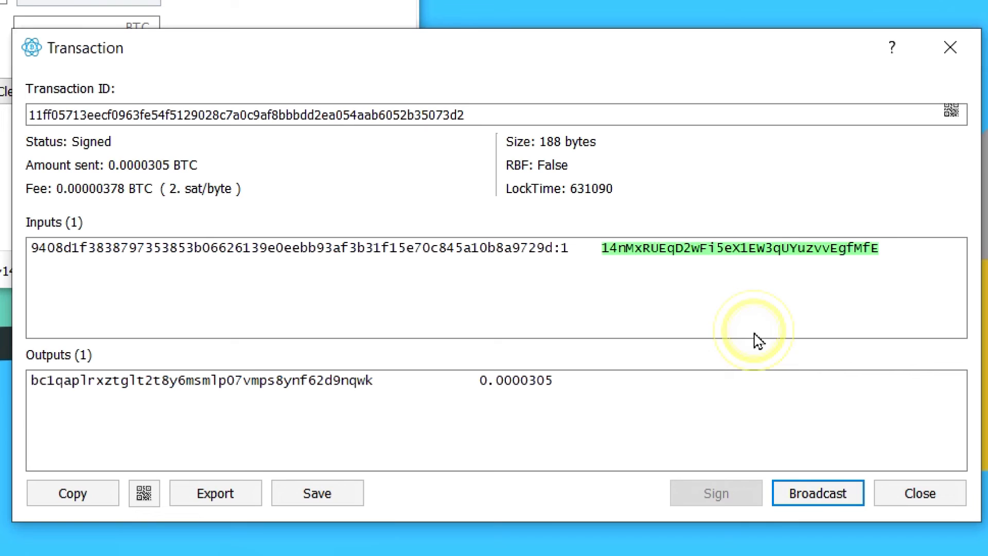
# - Open the paper wallet address from the Addresses list on the block explorer
pyautogui.click(110, 102)
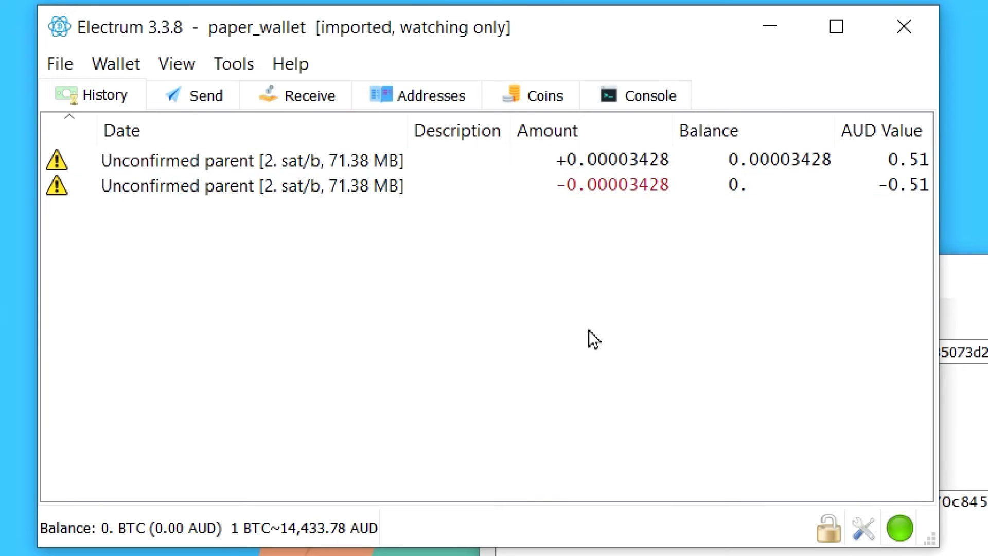
pyautogui.click(439, 99)
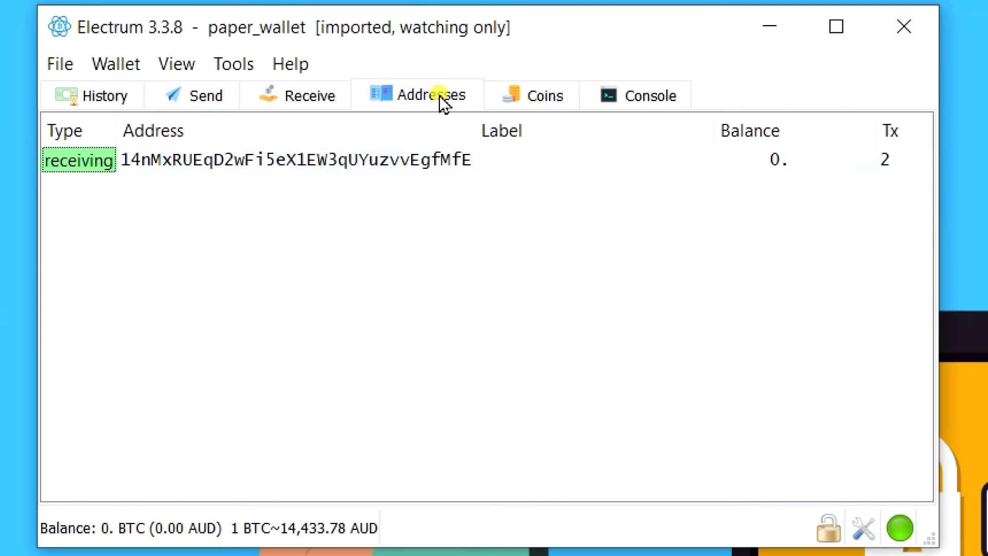
pyautogui.rightClick(425, 161)
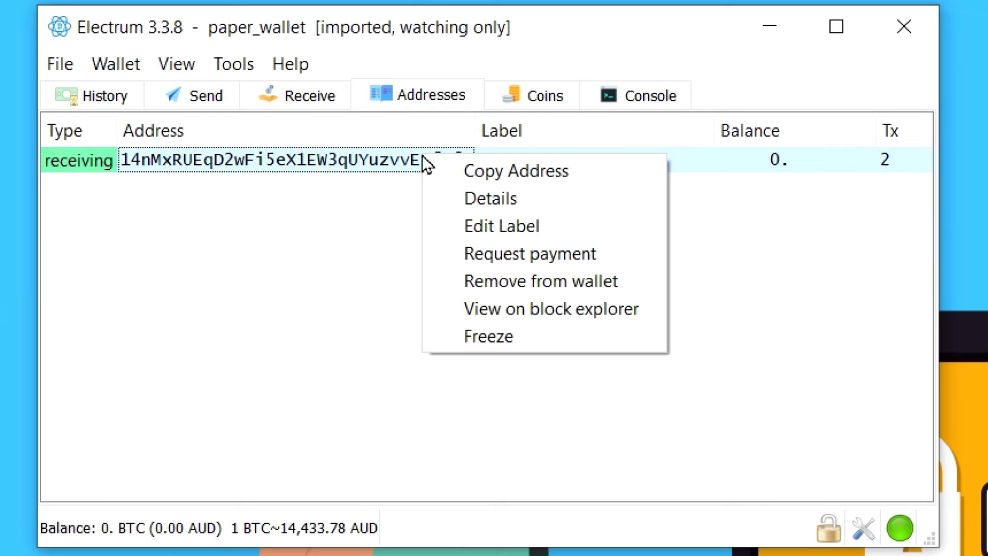
pyautogui.click(520, 311)
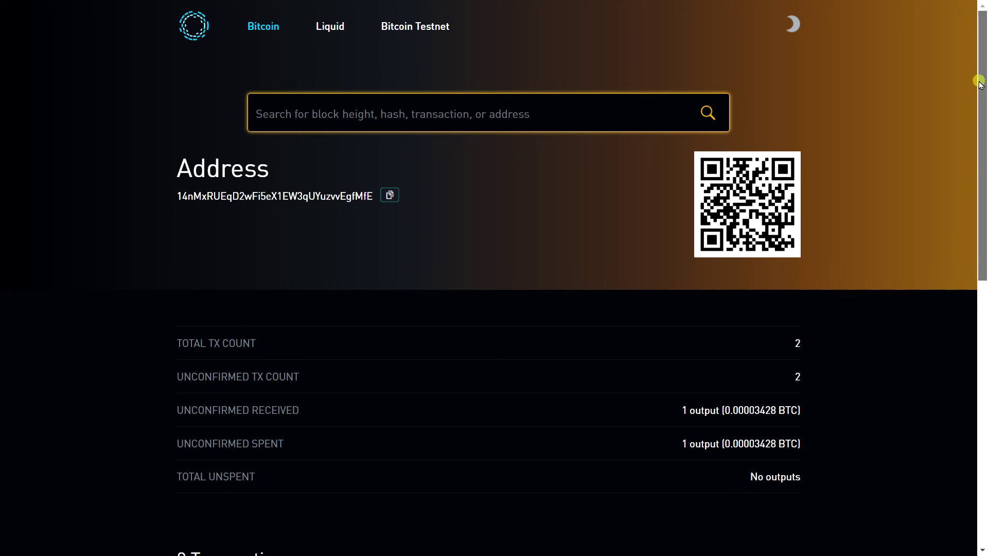
# - Scroll the address page down to its list of 2 transactions
pyautogui.moveTo(980, 85); pyautogui.dragTo(980, 276)
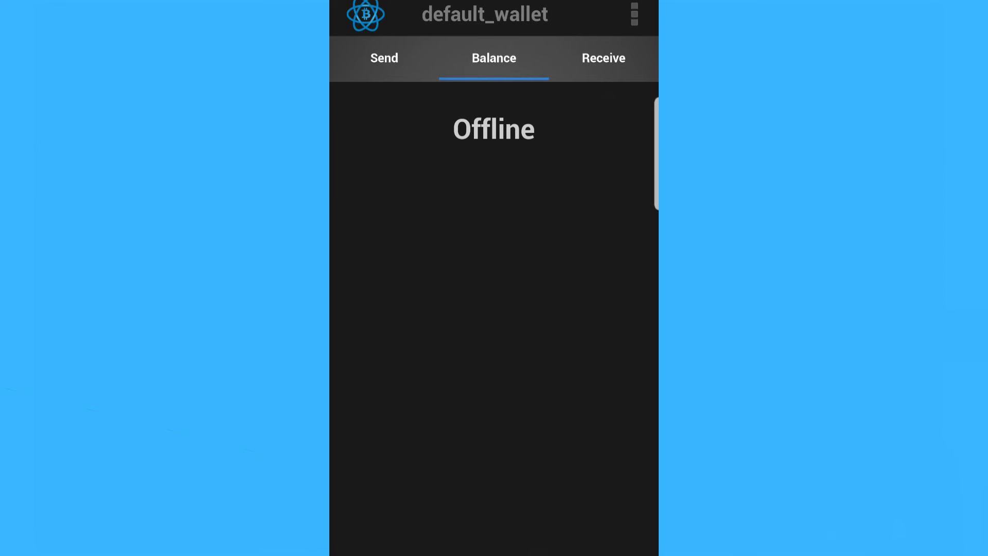
# - Delete default_wallet, confirming with the PIN, then uninstall Electrum Bitcoin Wallet from the phone
pyautogui.click(485, 14)
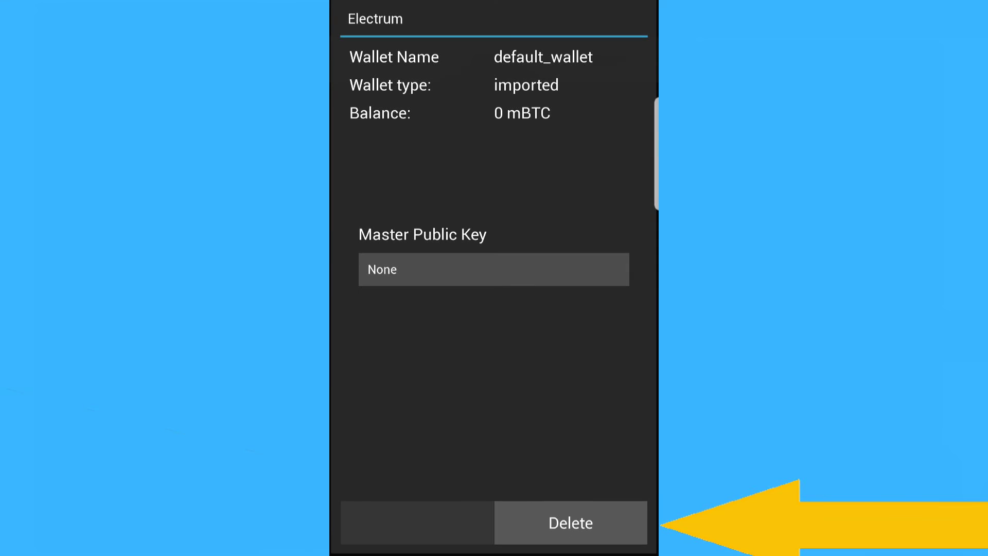
pyautogui.click(571, 523)
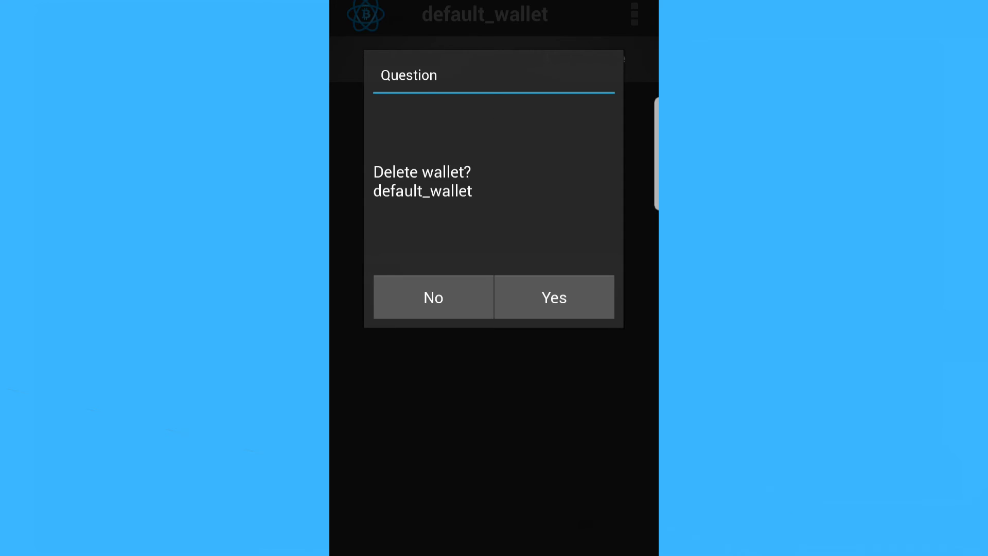
pyautogui.click(554, 296)
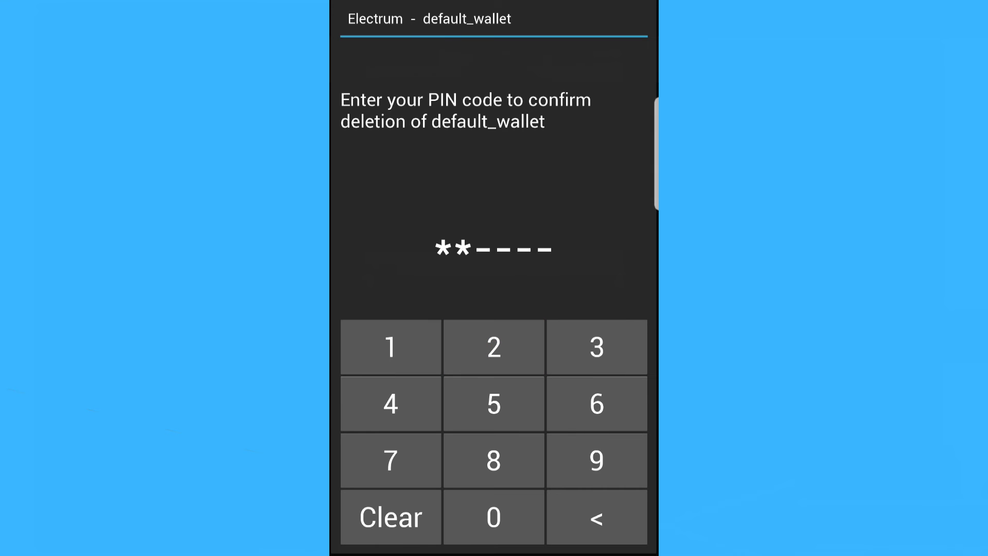
pyautogui.click(597, 403)
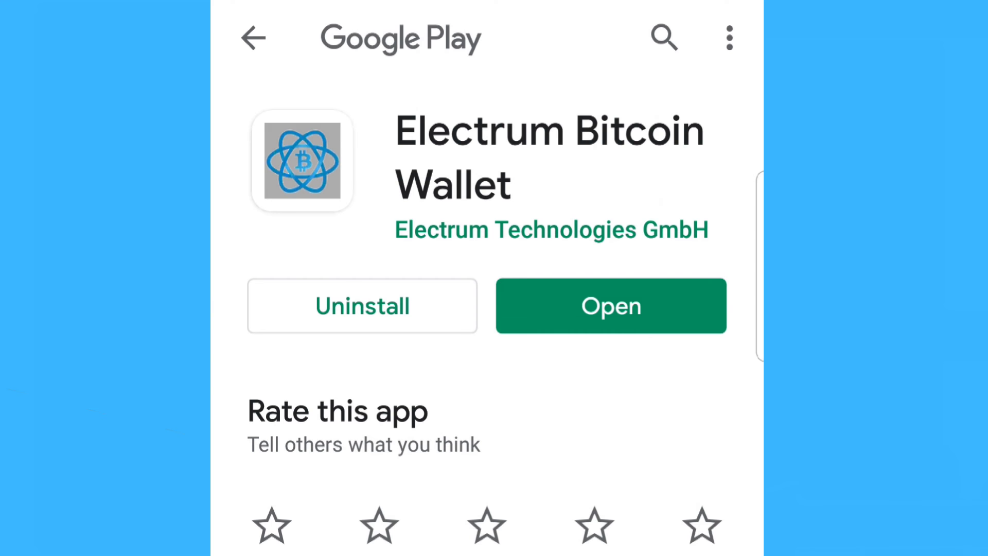
pyautogui.click(363, 306)
pyautogui.click(545, 517)
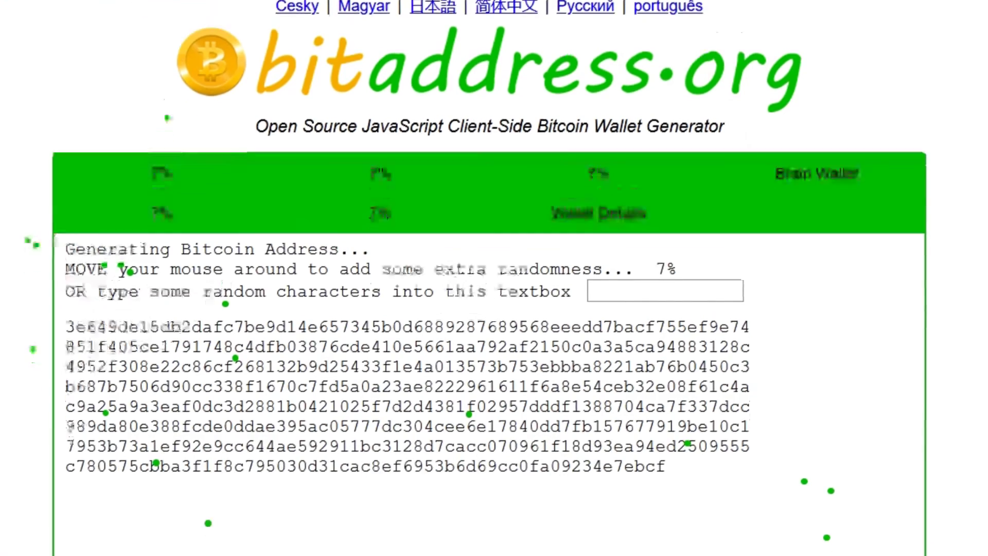
# - View the paper wallet key's details, decrypt it with the BIP38 passphrase, and scroll to the WIF key
pyautogui.scroll(-3, 236, 463)
pyautogui.rightClick(238, 497)
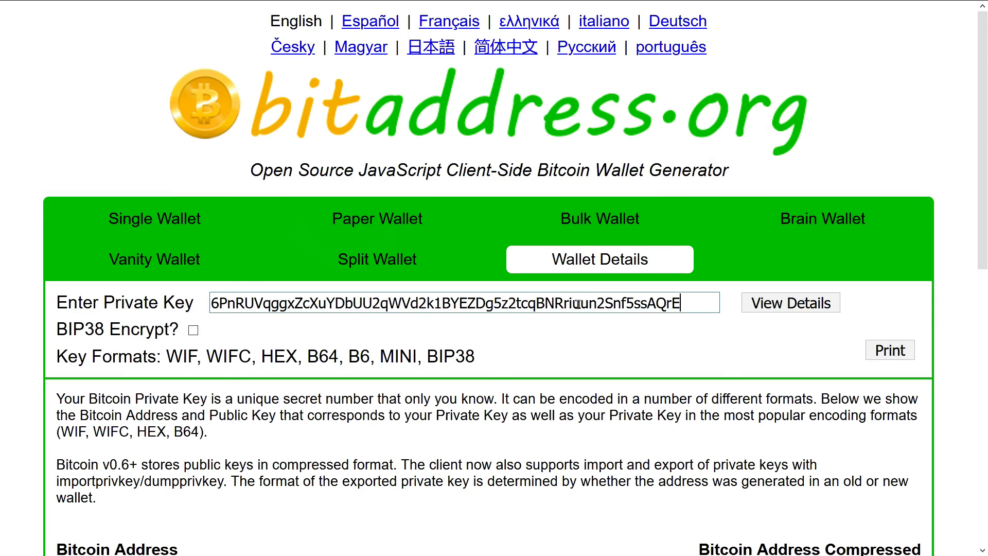
pyautogui.click(752, 304)
pyautogui.click(670, 334)
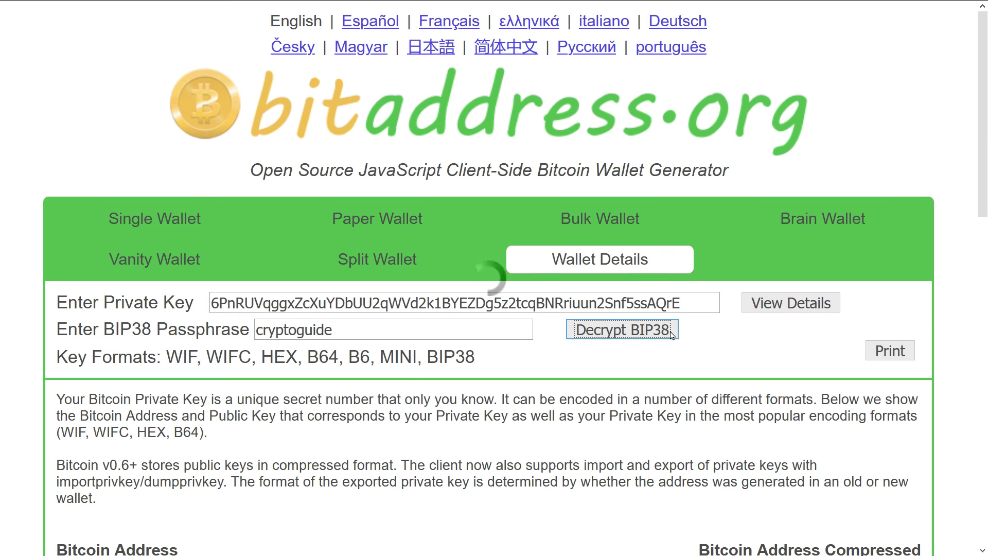
pyautogui.scroll(-18, 671, 334)
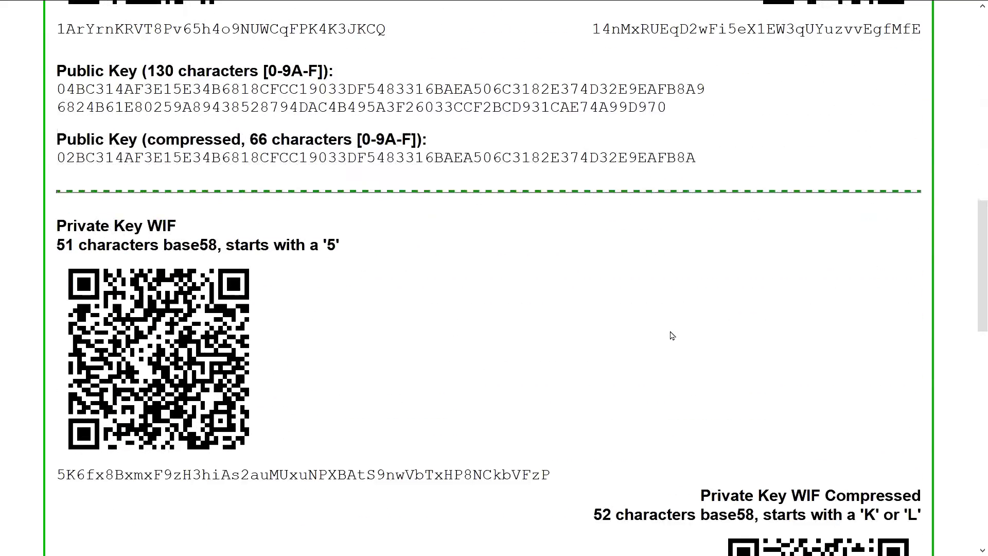